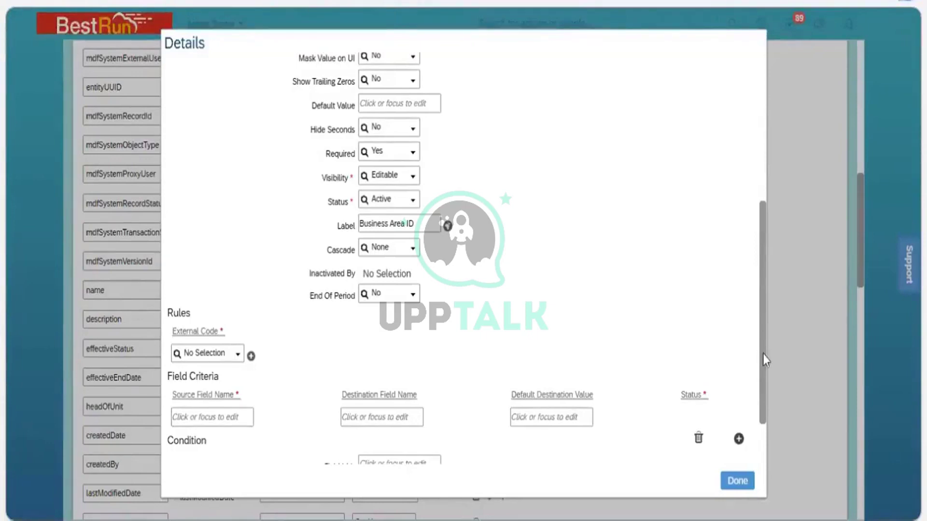
Check the available Visibility options for the externalCode field, leaving the setting as it is.
drag(762, 355, 761, 300)
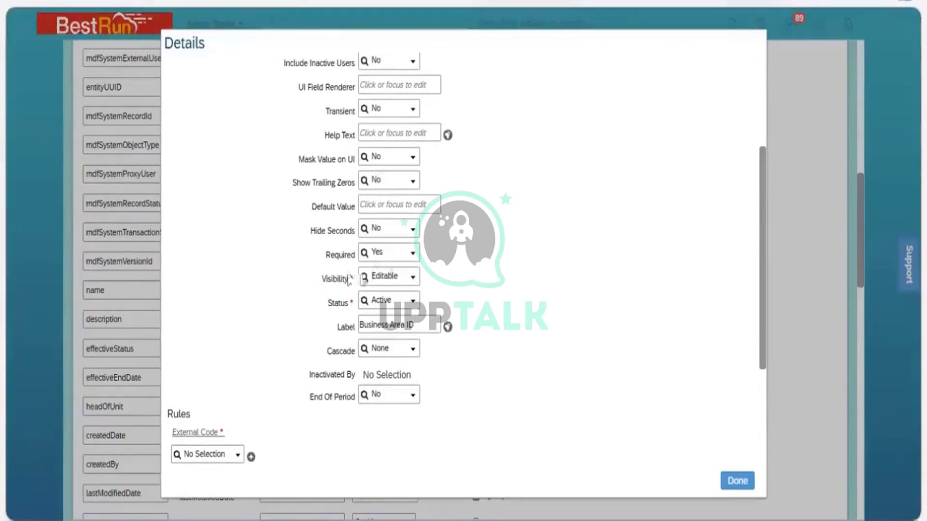
click(418, 278)
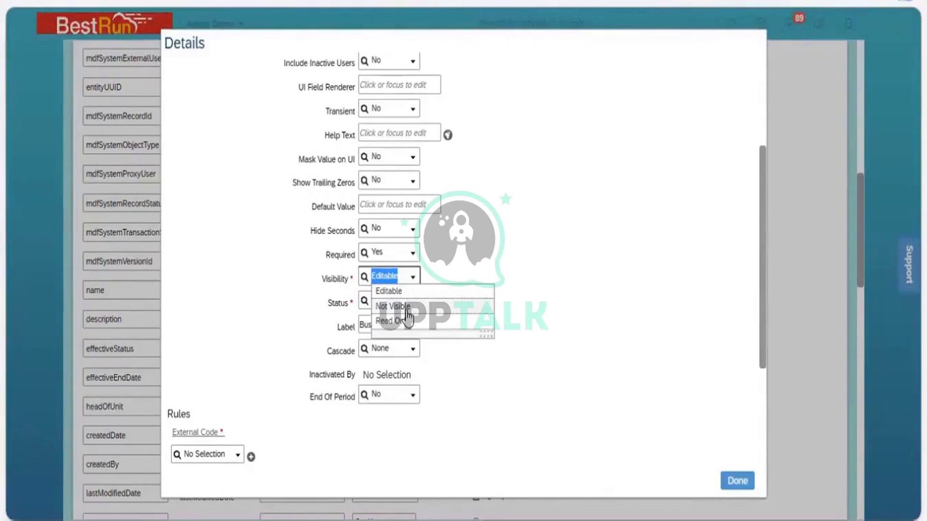
click(461, 264)
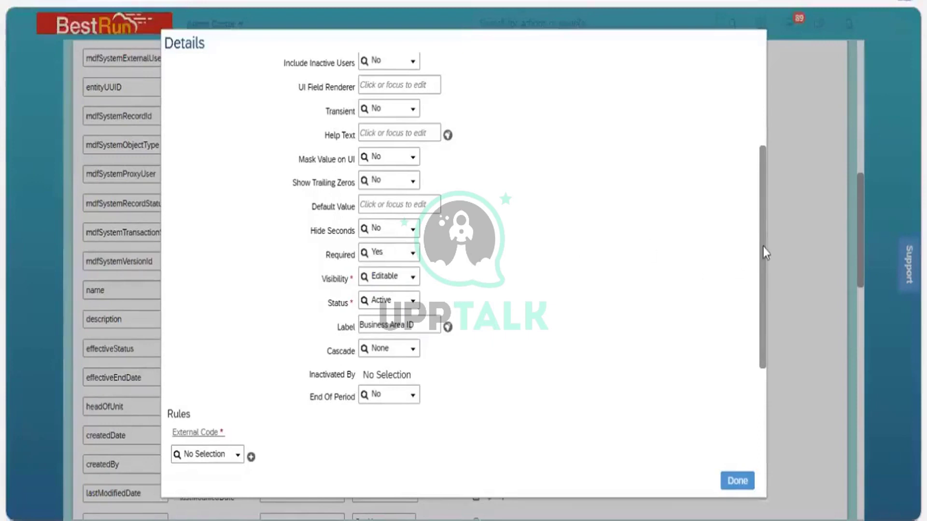
Examine the externalCode field's name, maximum length and data type in its details.
drag(761, 253, 754, 131)
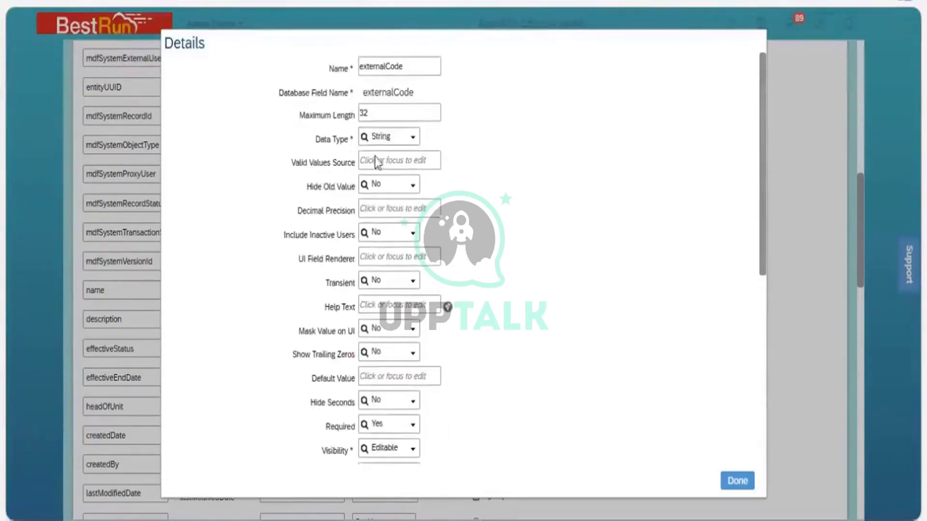
click(371, 112)
click(371, 112)
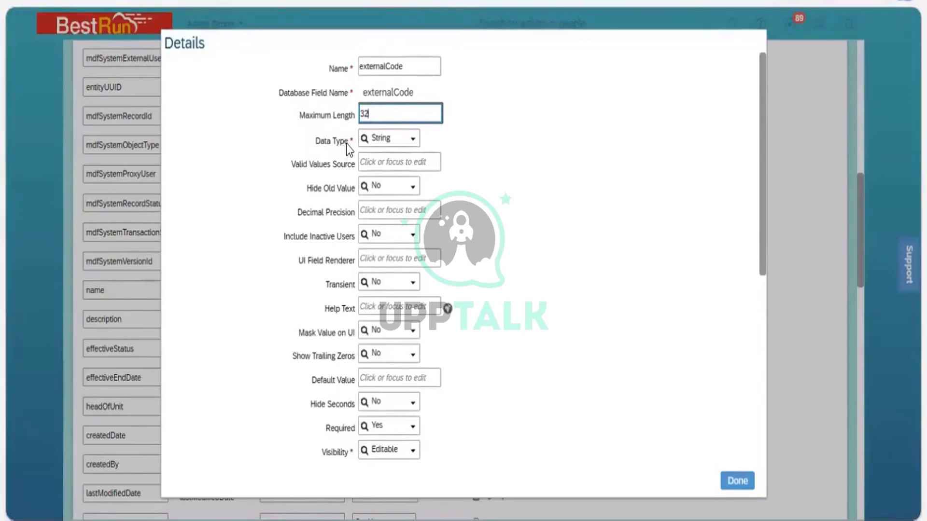
drag(348, 141, 318, 144)
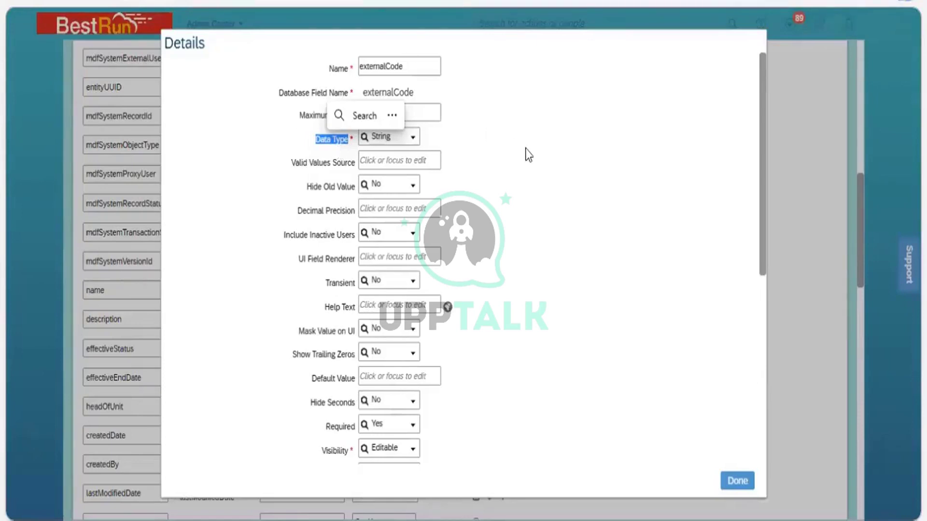
click(413, 139)
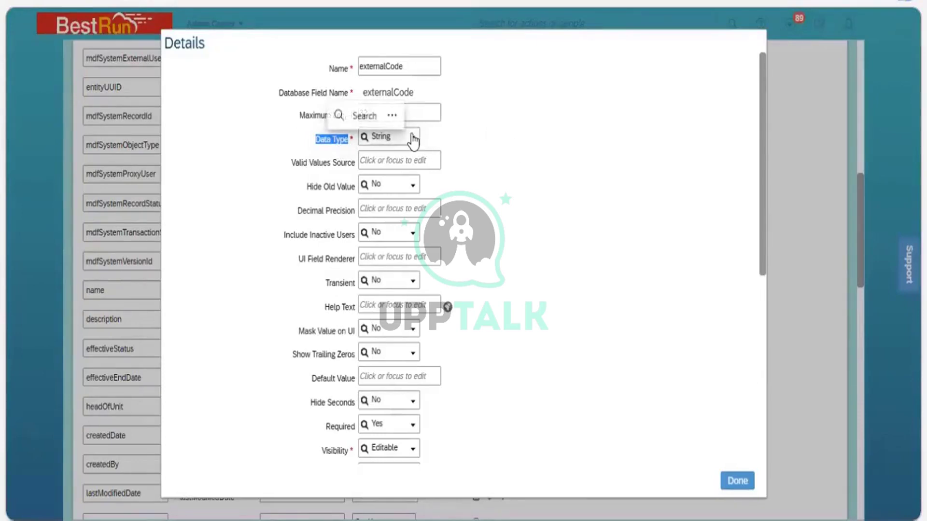
click(571, 165)
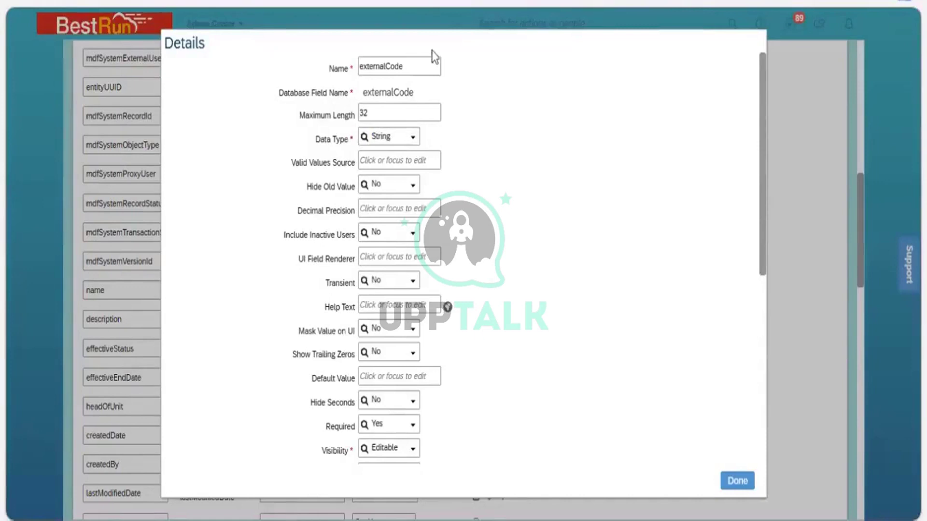
click(400, 72)
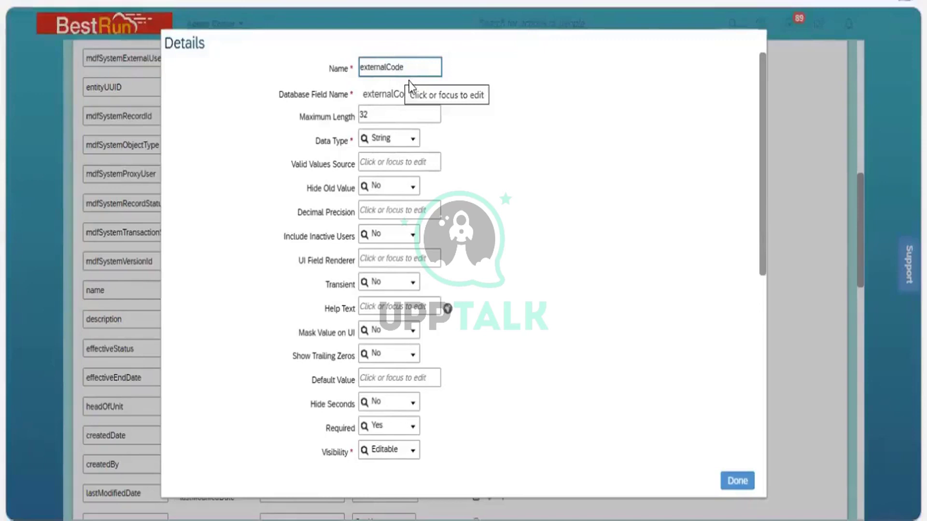
click(409, 81)
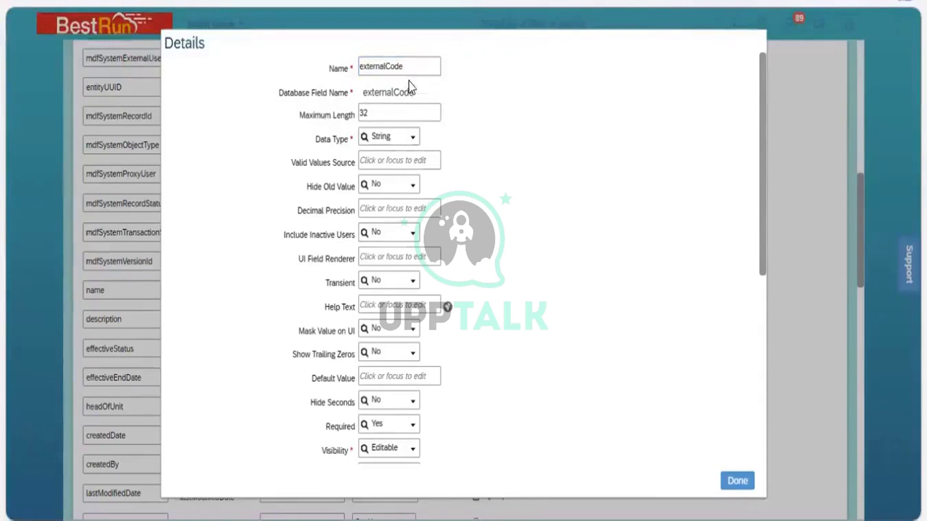
click(382, 115)
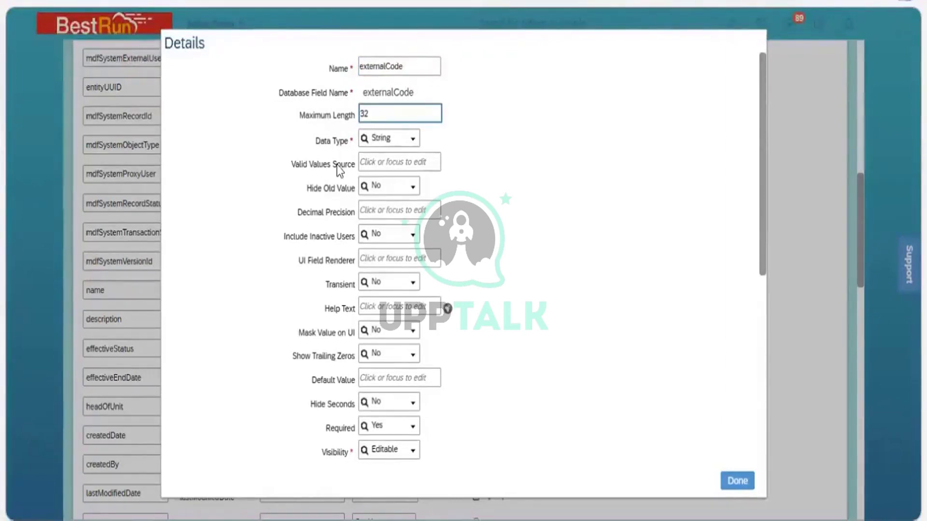
click(330, 149)
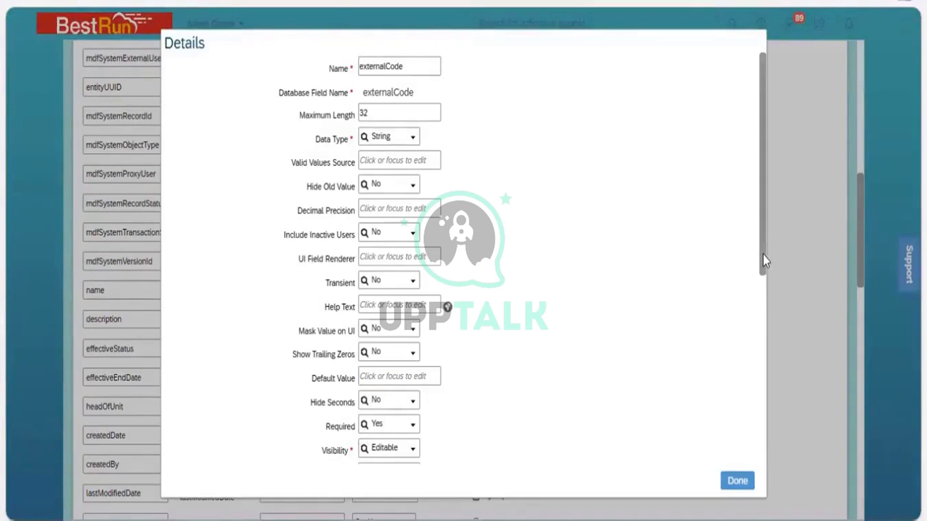
Review the rest of the externalCode field's details, including rules and field criteria, and close them.
scroll(768, 296, down, 1)
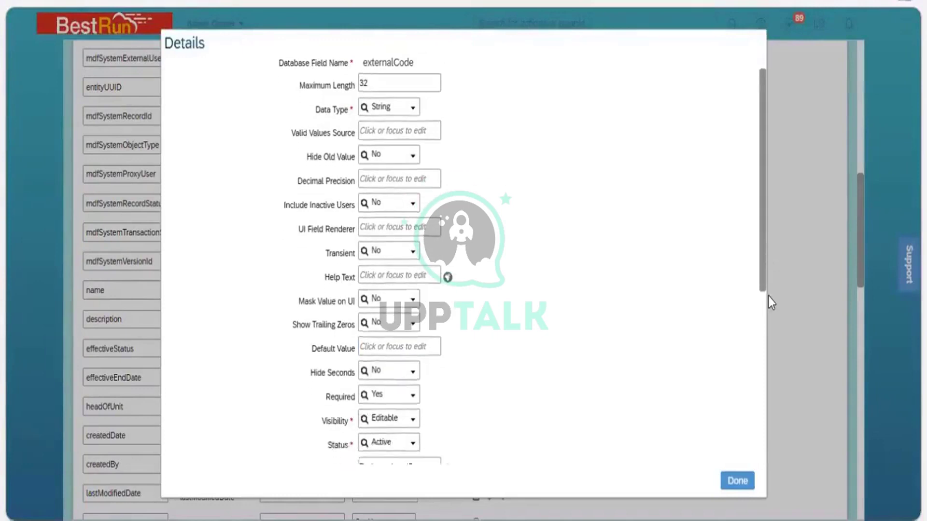
scroll(768, 297, down, 2)
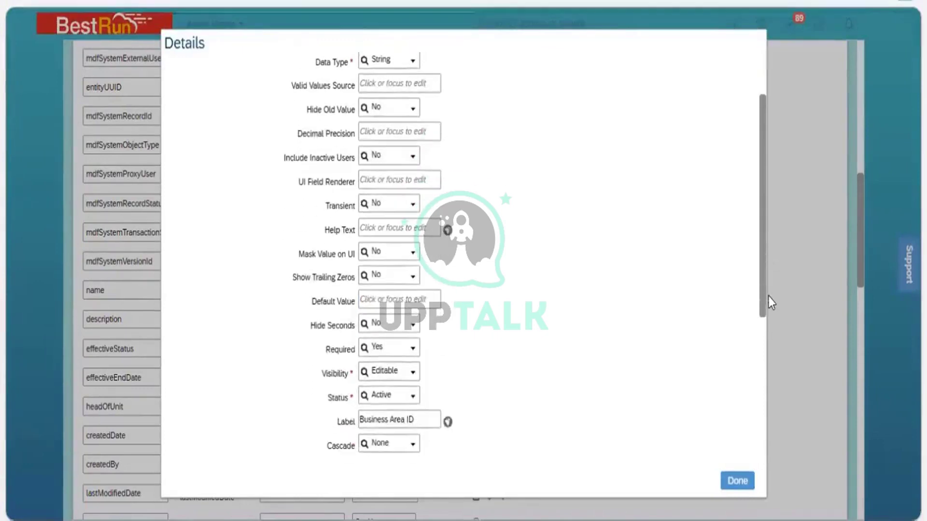
scroll(774, 347, down, 1)
scroll(775, 376, down, 2)
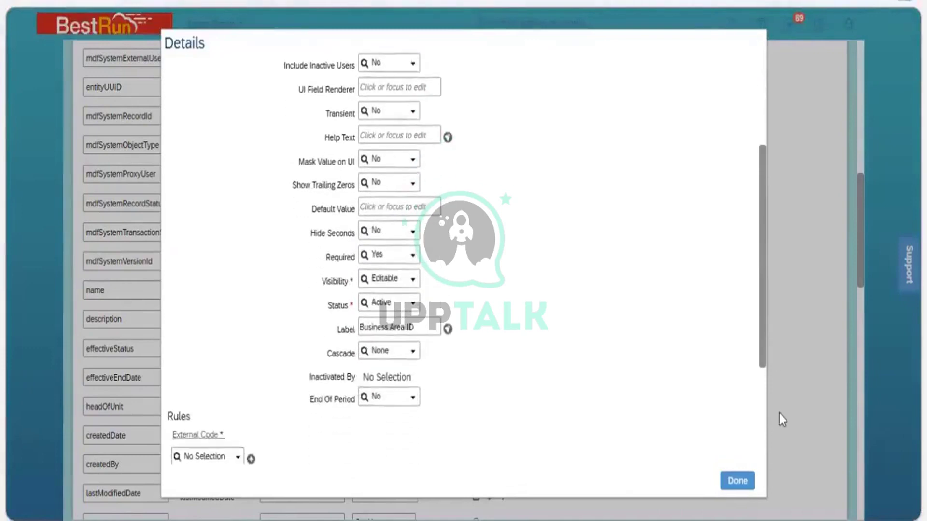
scroll(769, 266, down, 3)
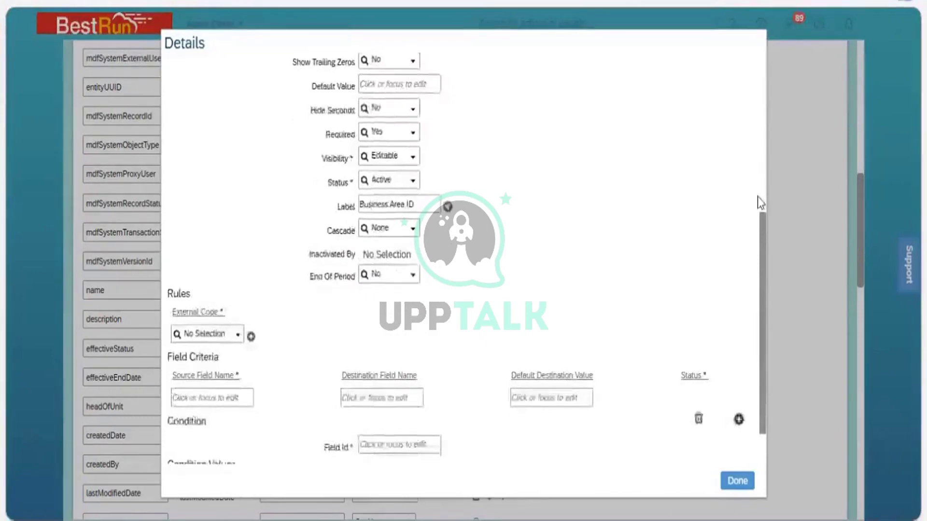
scroll(758, 200, up, 5)
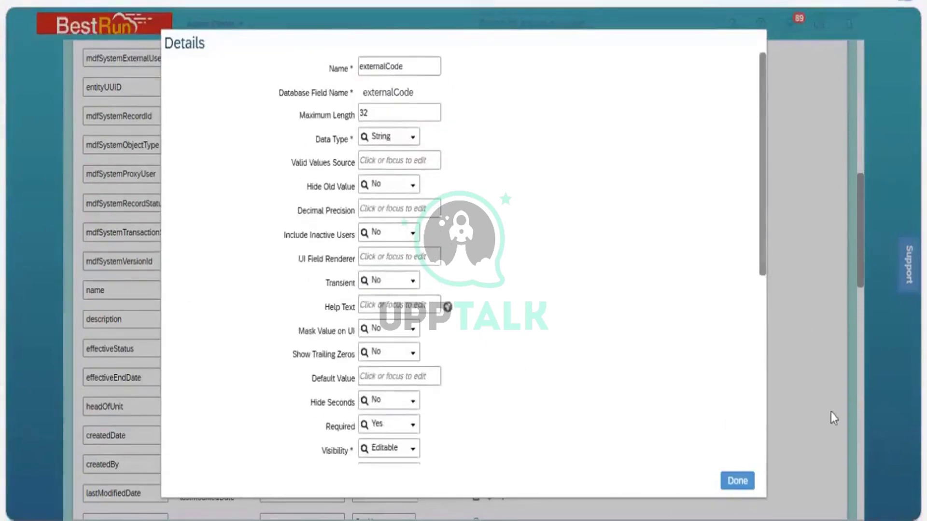
click(751, 481)
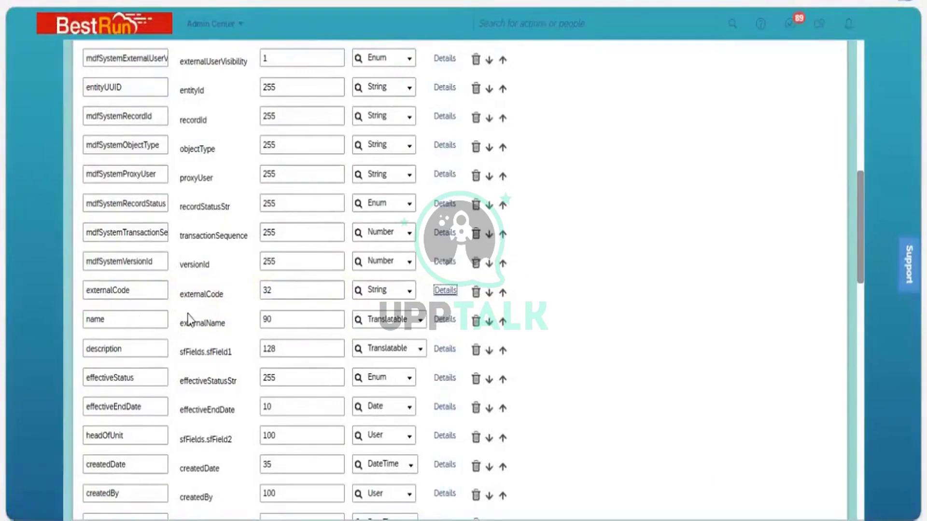
Open the details of the name field and inspect its label.
click(440, 322)
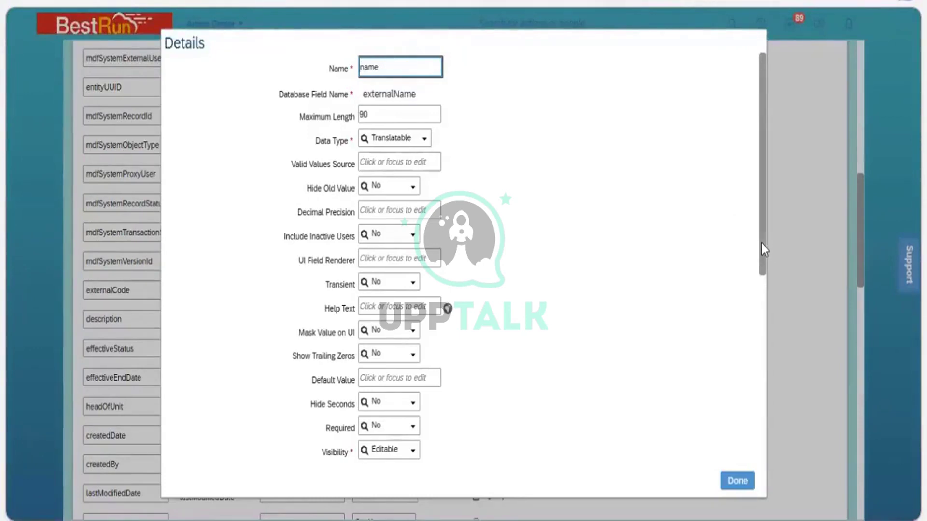
scroll(766, 386, down, 1)
scroll(766, 391, down, 5)
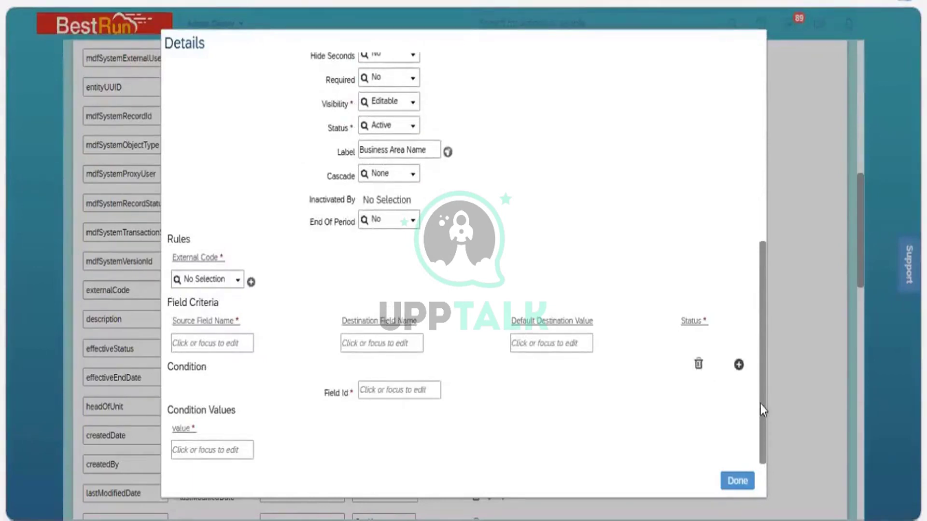
scroll(532, 300, up, 1)
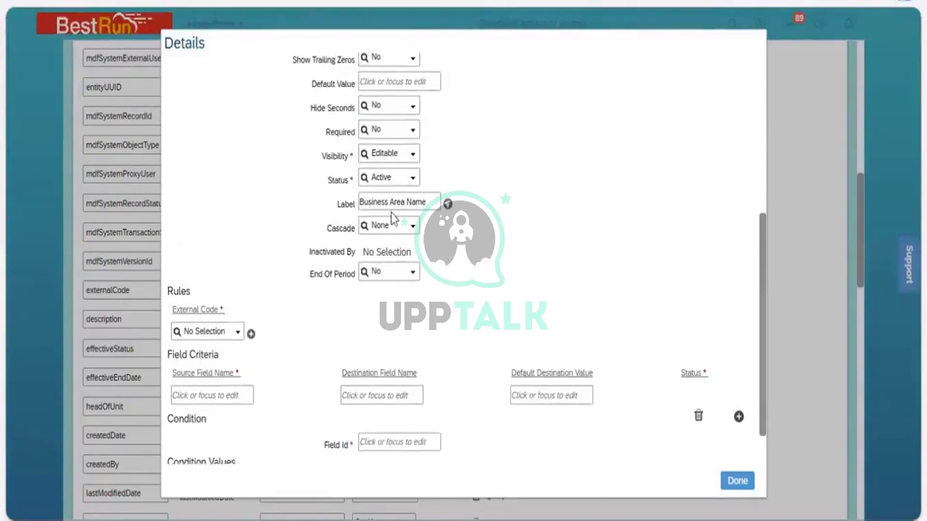
click(419, 209)
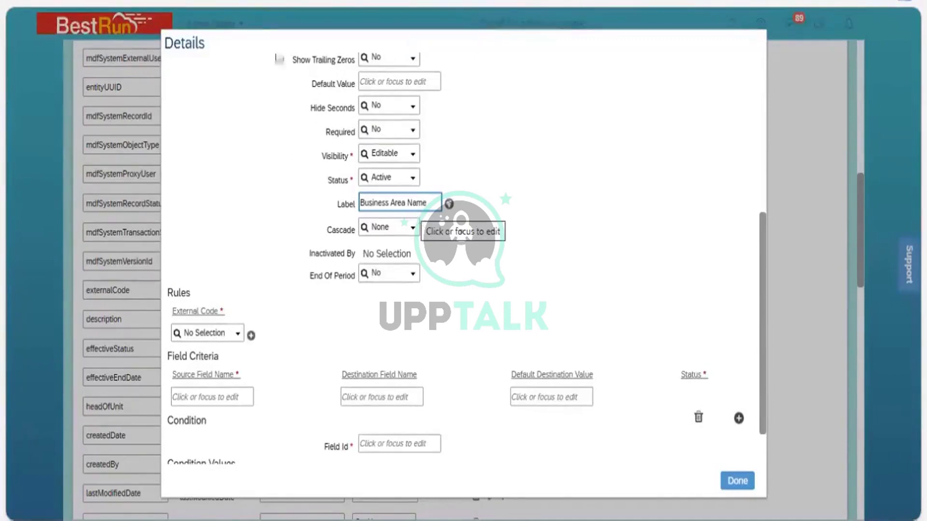
Compare the name field's label with the Business Area Name field on the 3200 NGI Services business unit record in Manage Data.
click(279, 59)
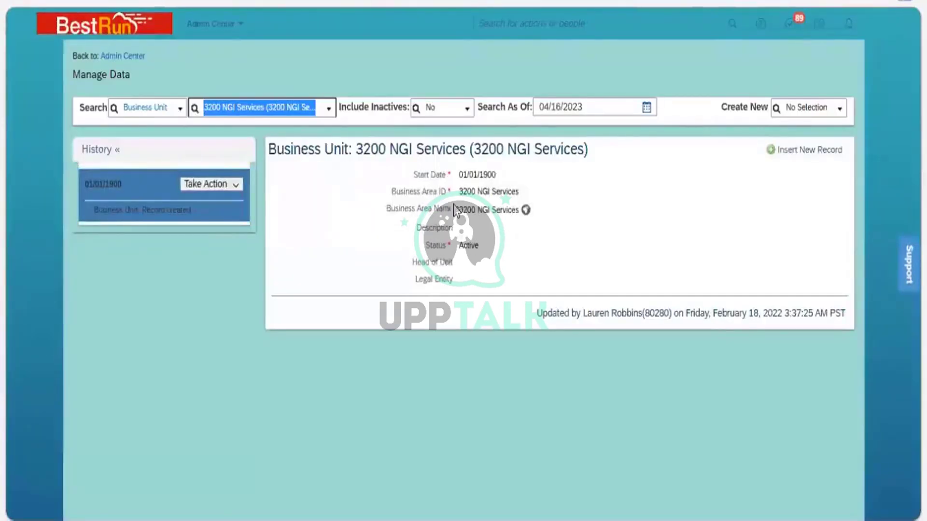
drag(453, 209, 386, 206)
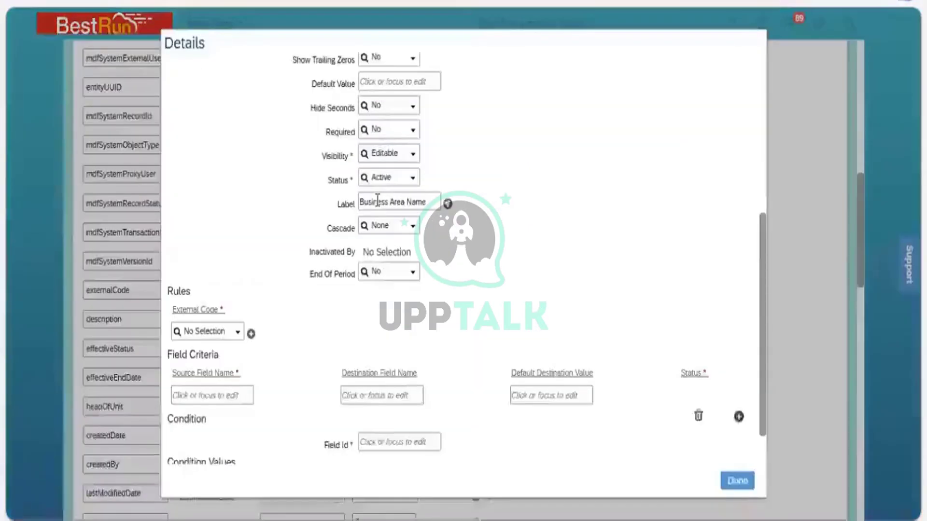
click(422, 206)
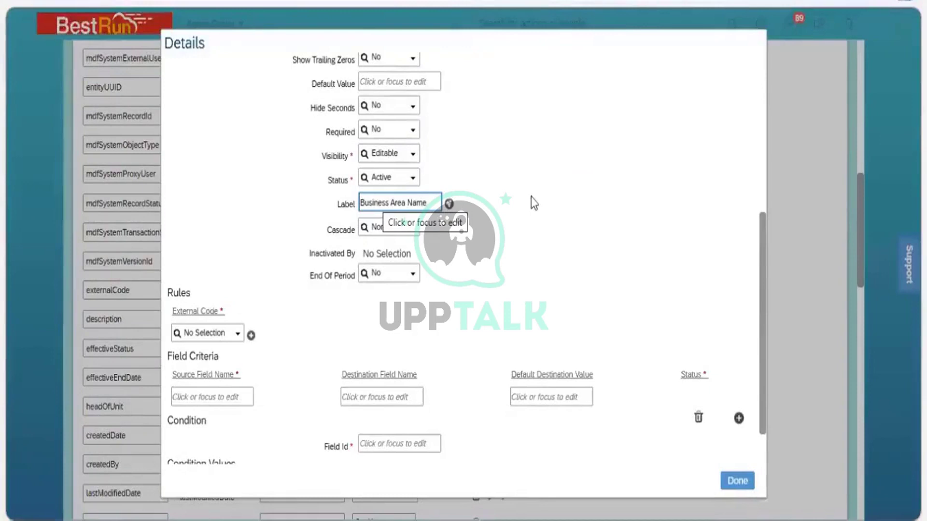
click(751, 388)
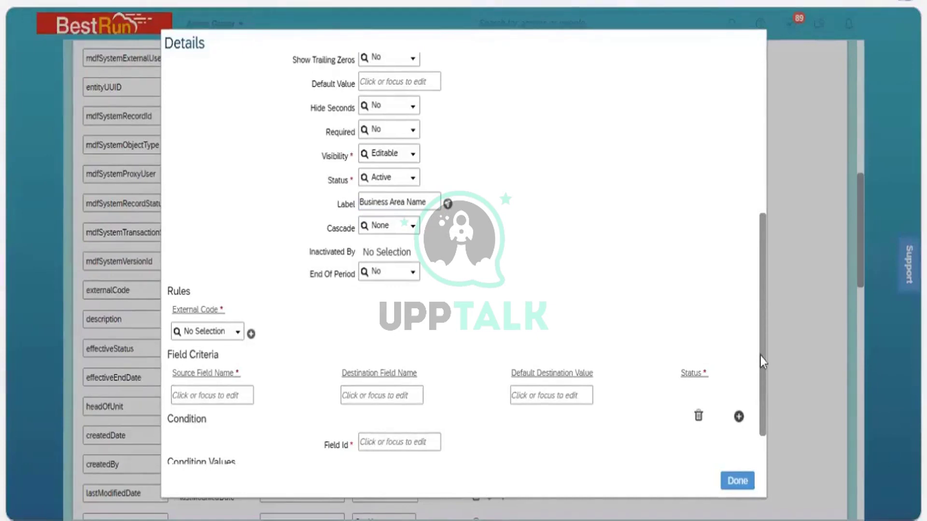
Review the name field's maximum length, Required setting and remaining details, and close them.
scroll(754, 233, up, 5)
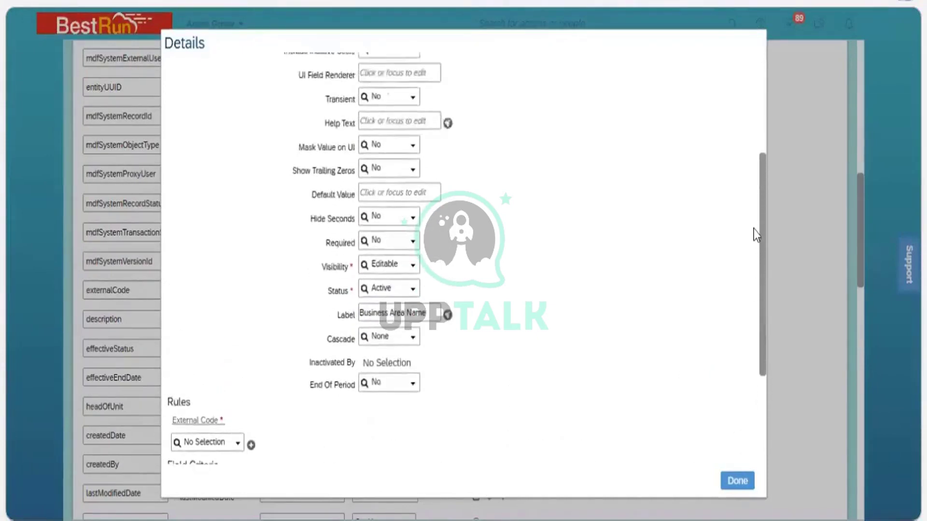
scroll(751, 200, up, 3)
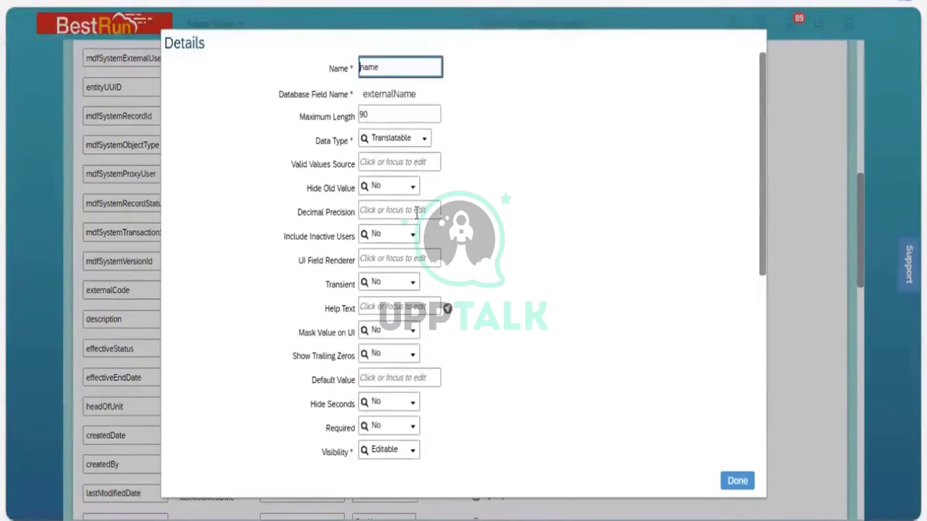
click(398, 117)
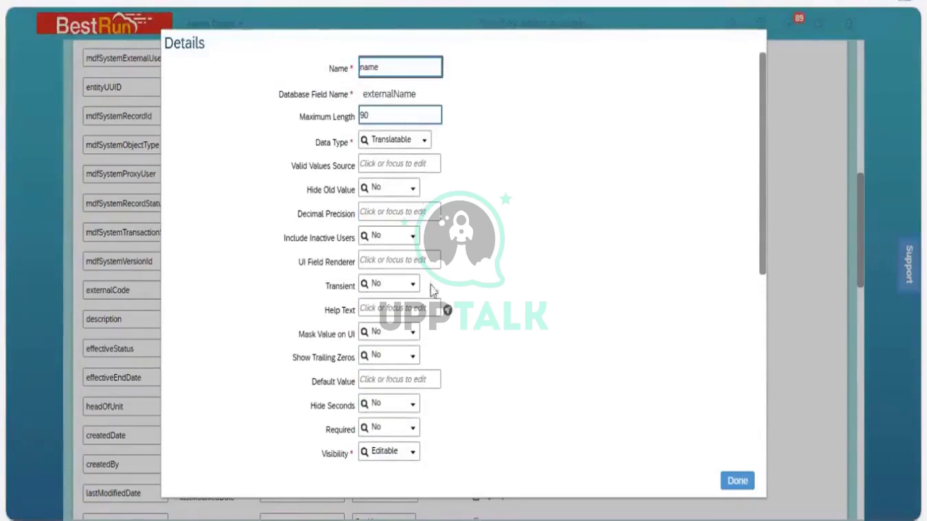
click(379, 431)
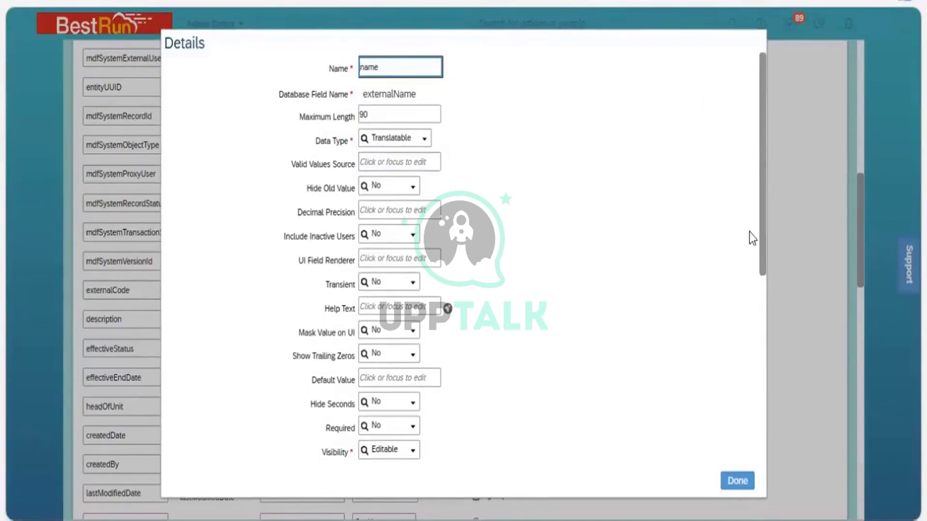
scroll(756, 251, down, 5)
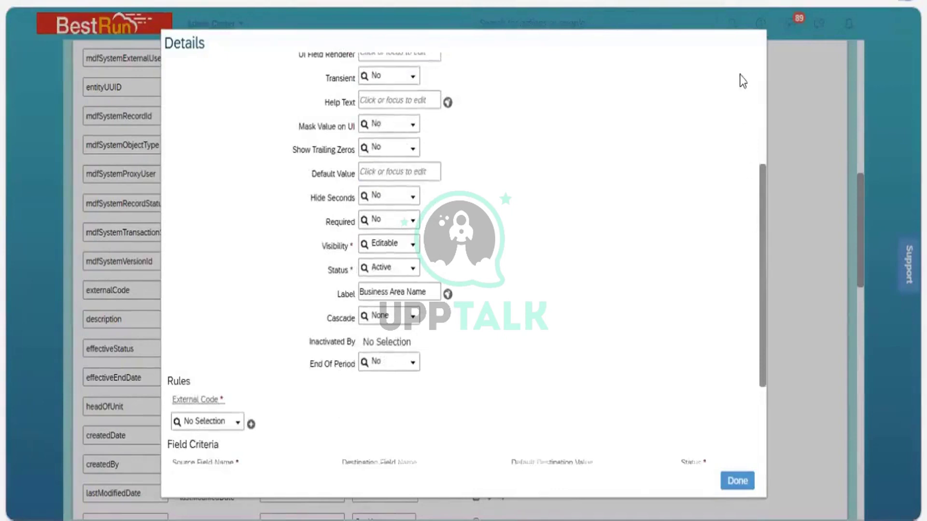
scroll(760, 308, up, 5)
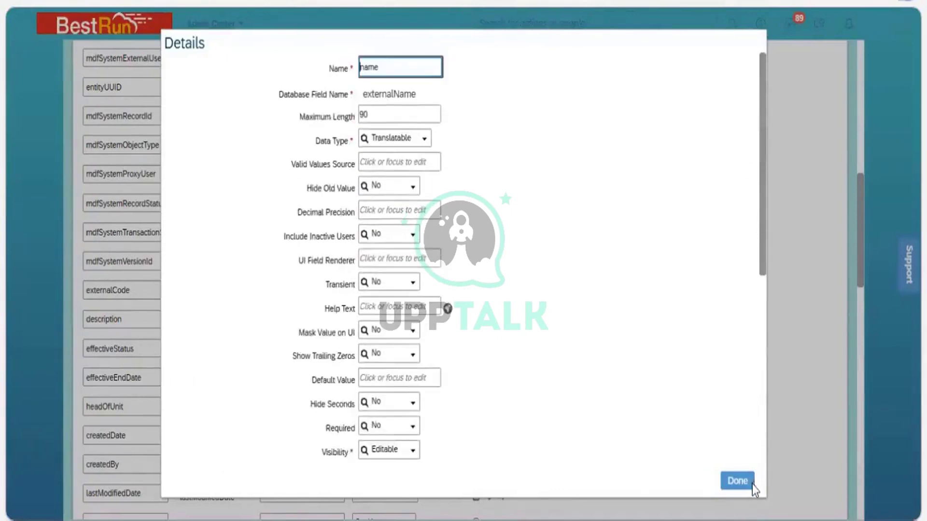
click(785, 370)
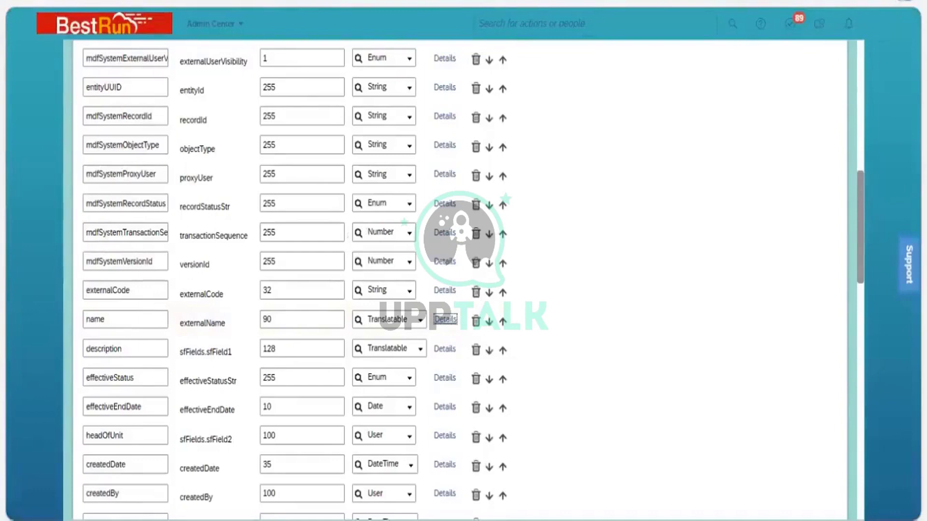
Review the Business Unit object definition's general settings and its list of fields.
key(ctrl+Tab)
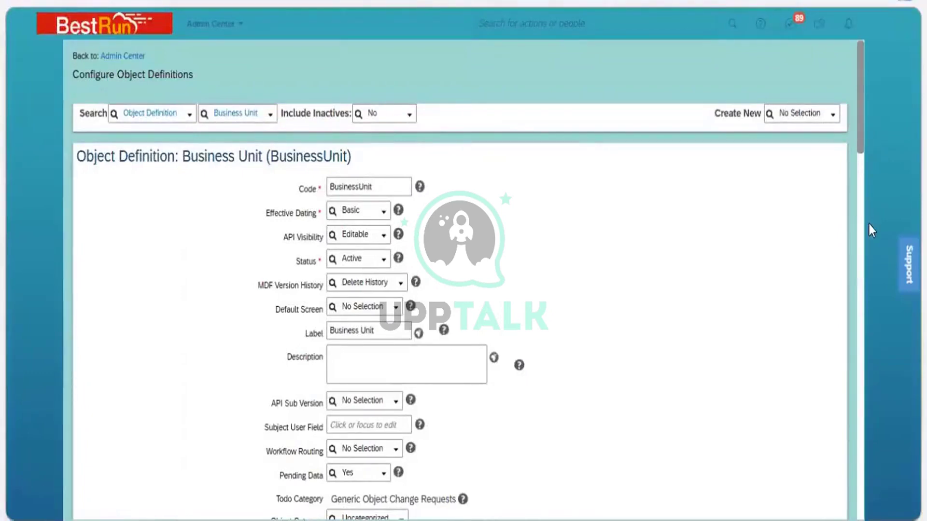
scroll(612, 110, down, 9)
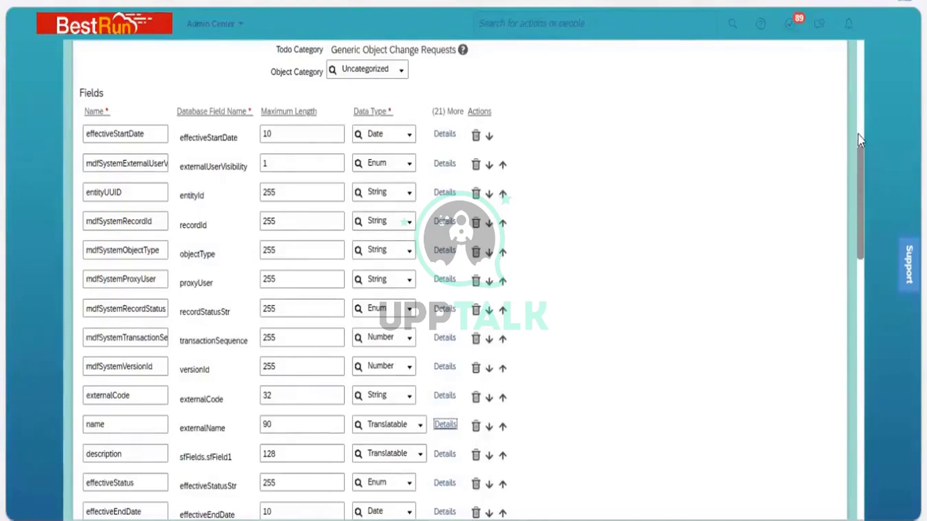
drag(858, 134, 853, 81)
scroll(853, 81, up, 8)
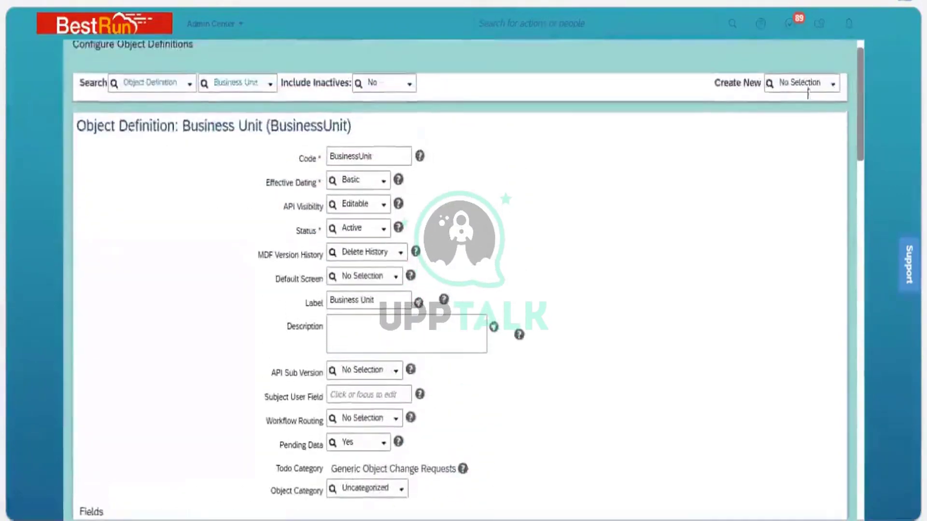
scroll(504, 156, up, 1)
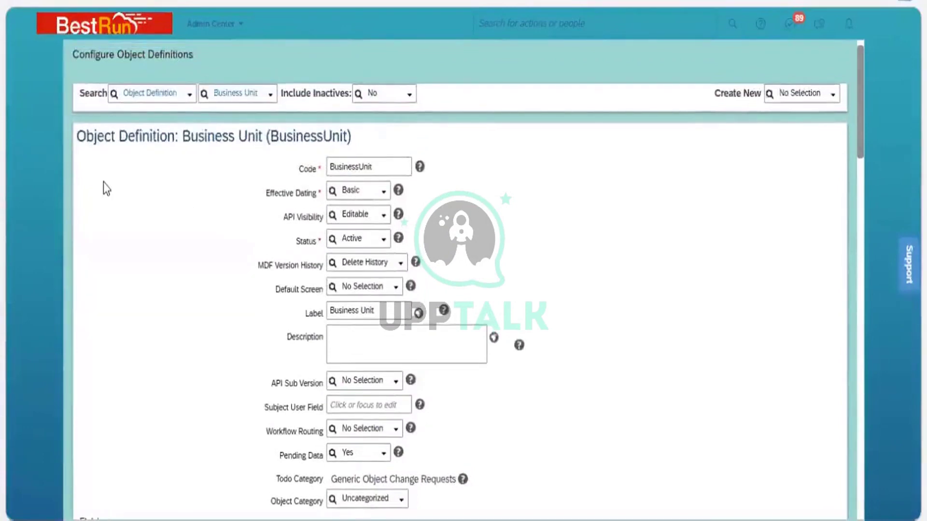